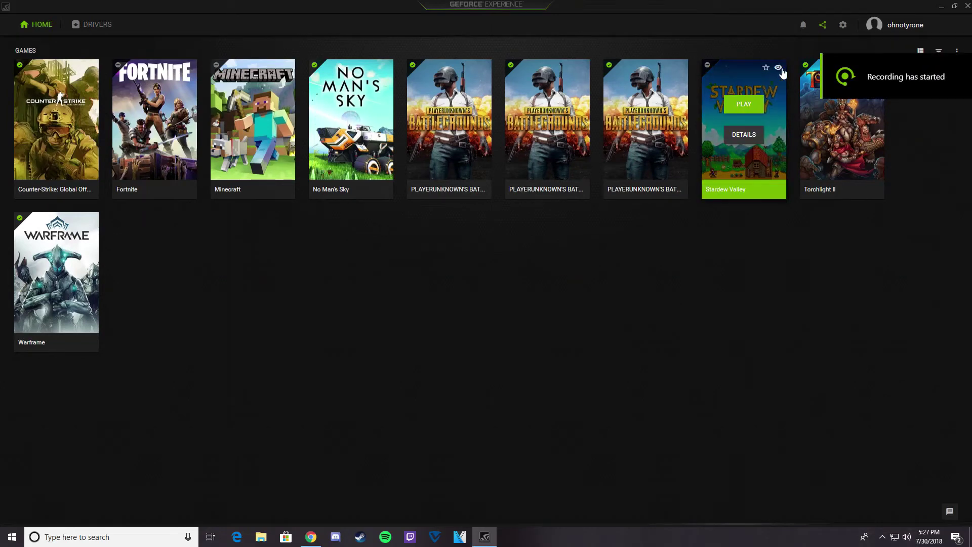
Restore the maximized GeForce Experience window to a smaller size and nudge it right
{"action": "left_click", "coordinate": [954, 5]}
{"action": "left_click_drag", "start_coordinate": [614, 41], "coordinate": [673, 35]}
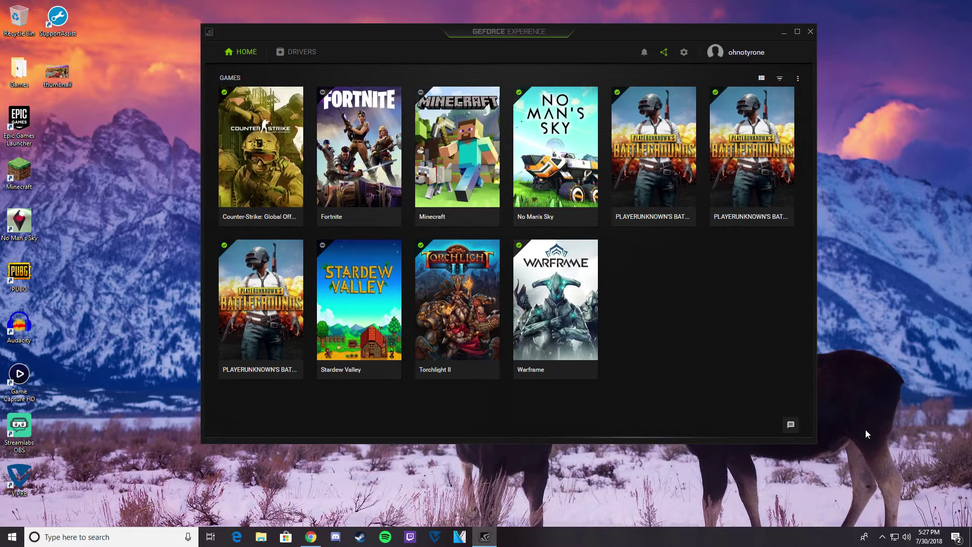
From the tray, apply and keep Full-screen desktop scaling with game override for the VG248
{"action": "left_click", "coordinate": [883, 537]}
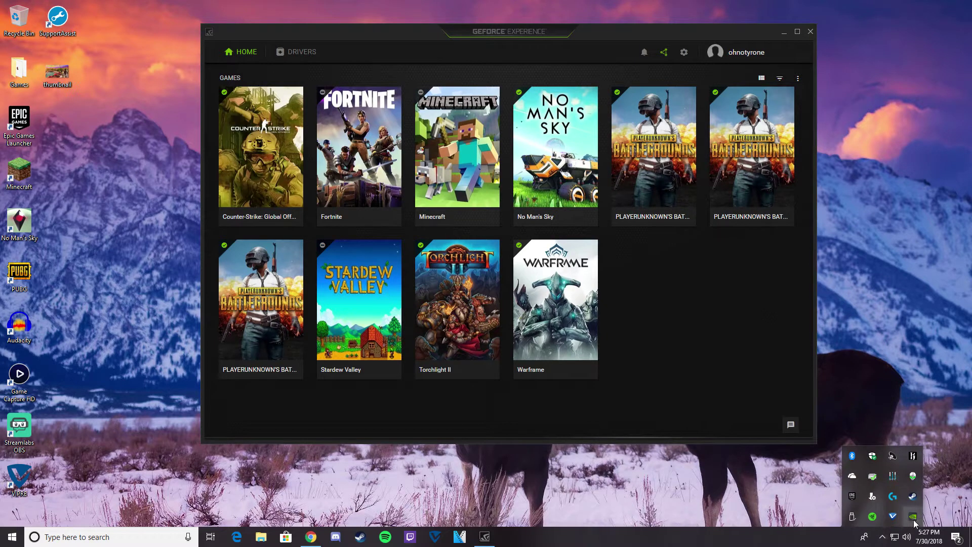
{"action": "right_click", "coordinate": [913, 516]}
{"action": "left_click", "coordinate": [896, 482]}
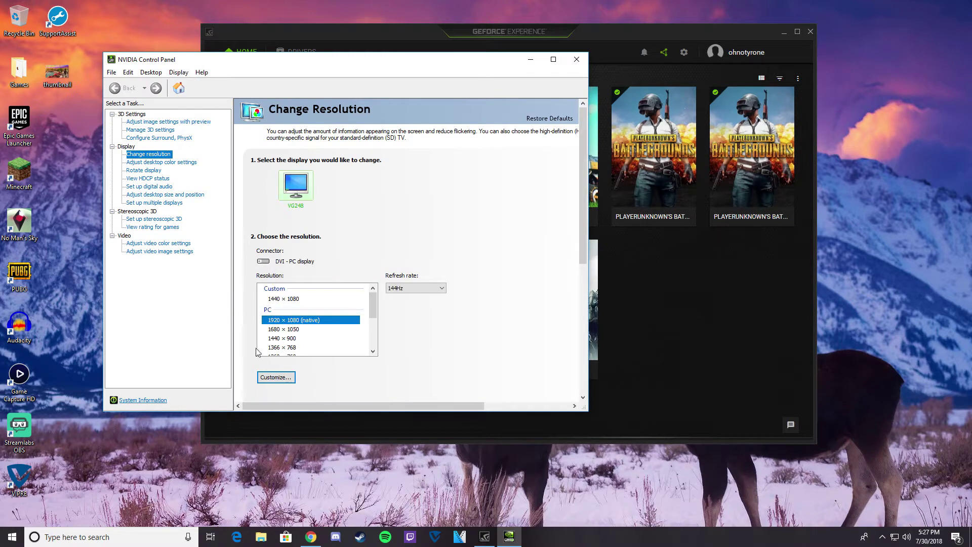
{"action": "left_click", "coordinate": [166, 195]}
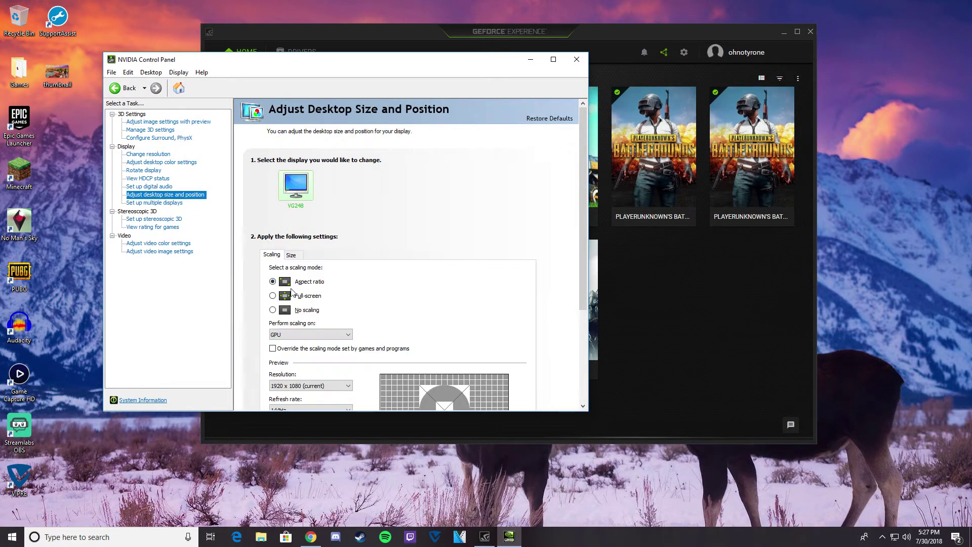
{"action": "left_click", "coordinate": [294, 297]}
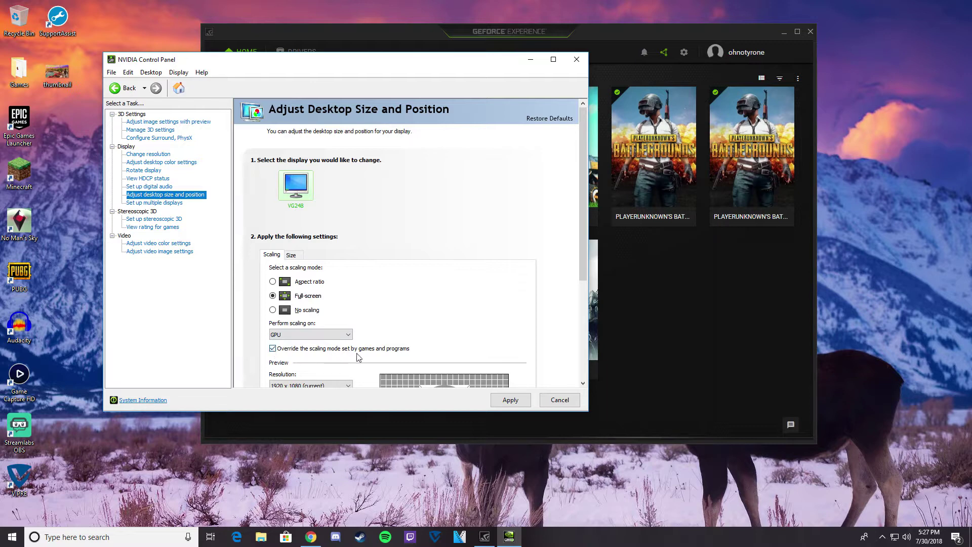
{"action": "left_click", "coordinate": [508, 400]}
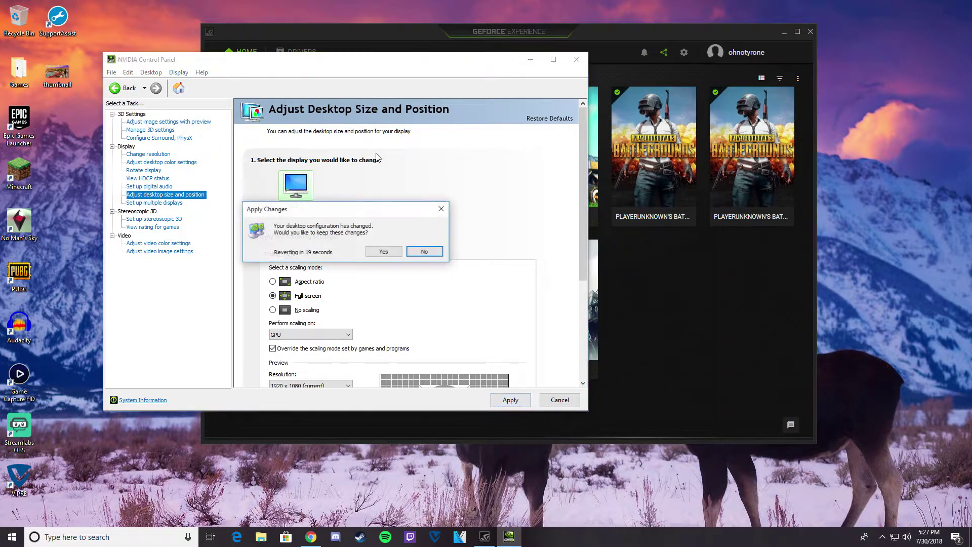
{"action": "left_click", "coordinate": [381, 251]}
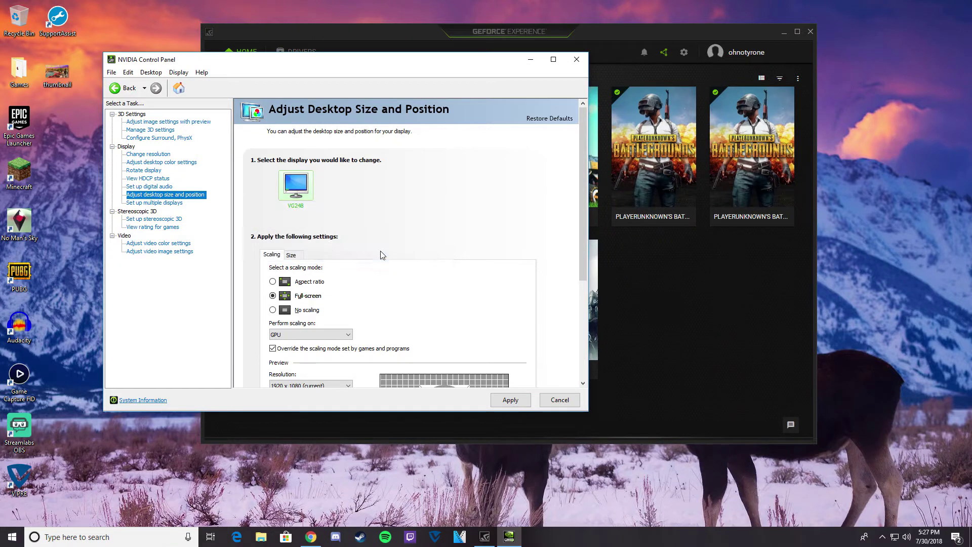
In Change resolution, start a new custom resolution draft with a 144 refresh rate, then discard it
{"action": "left_click", "coordinate": [152, 155]}
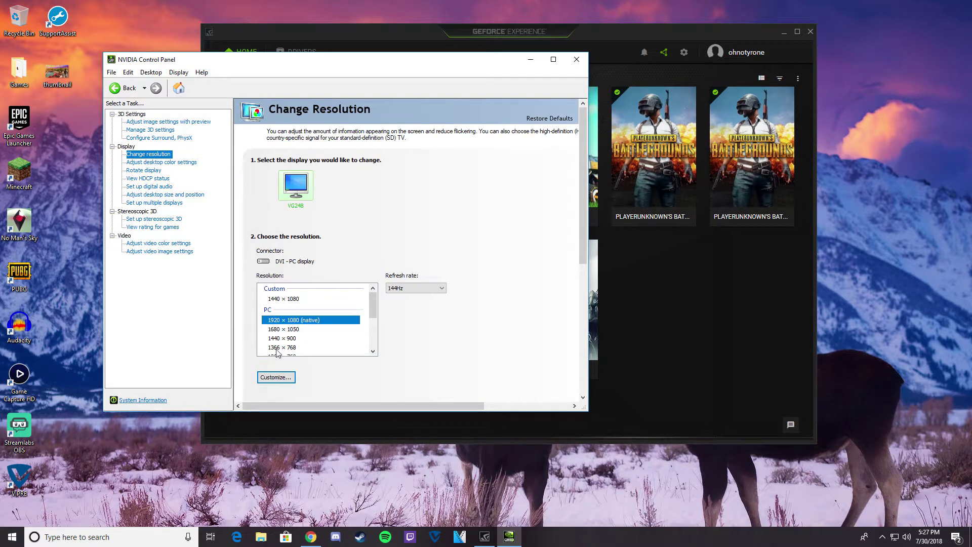
{"action": "left_click", "coordinate": [276, 377]}
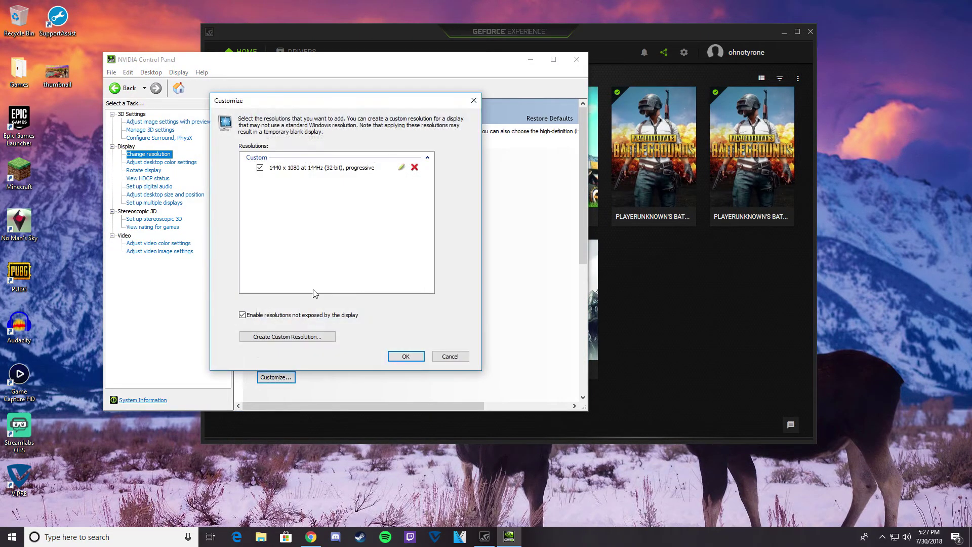
{"action": "left_click", "coordinate": [301, 338]}
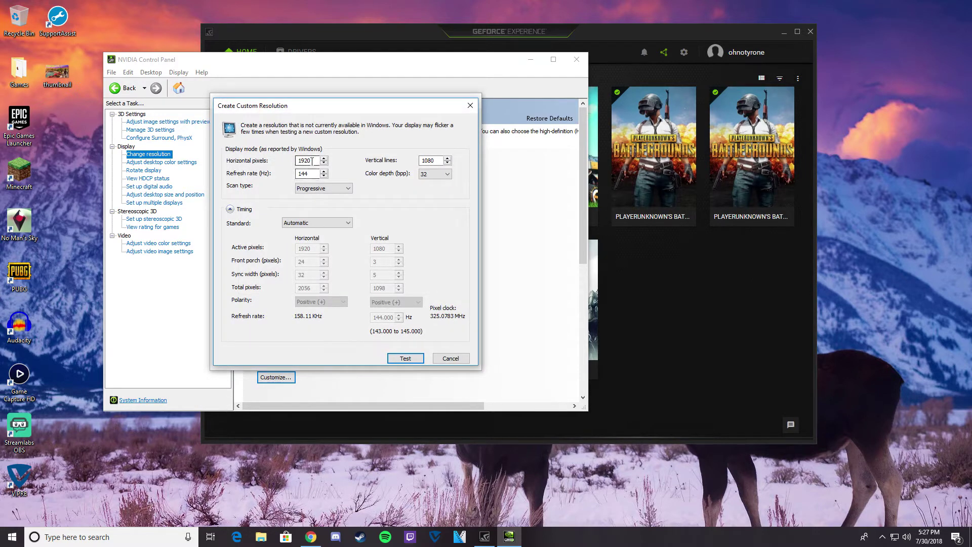
{"action": "left_click_drag", "start_coordinate": [313, 161], "coordinate": [276, 160]}
{"action": "type", "text": "144"}
{"action": "key", "text": "Tab"}
{"action": "double_click", "coordinate": [317, 173]}
{"action": "left_click", "coordinate": [318, 173]}
{"action": "left_click", "coordinate": [311, 174]}
{"action": "left_click_drag", "start_coordinate": [315, 173], "coordinate": [298, 173]}
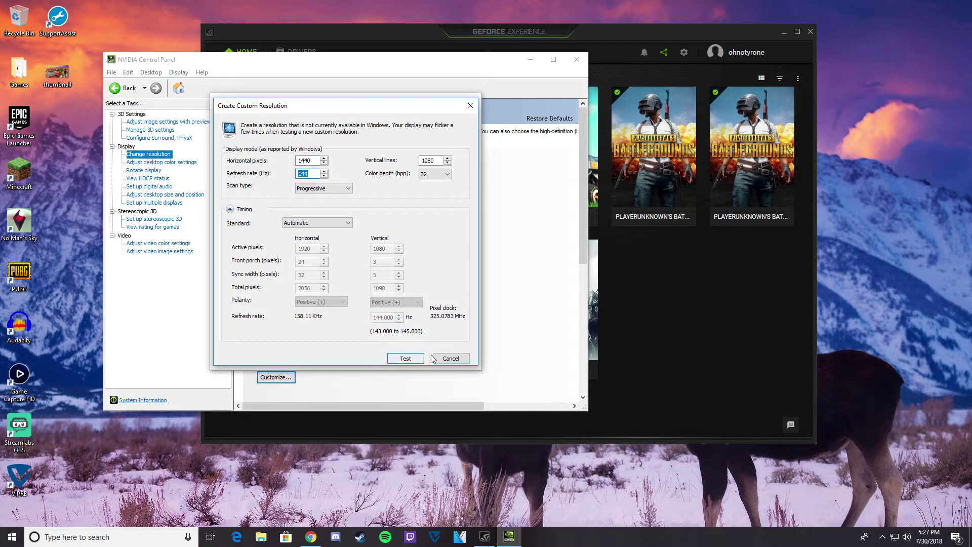
{"action": "left_click", "coordinate": [456, 359]}
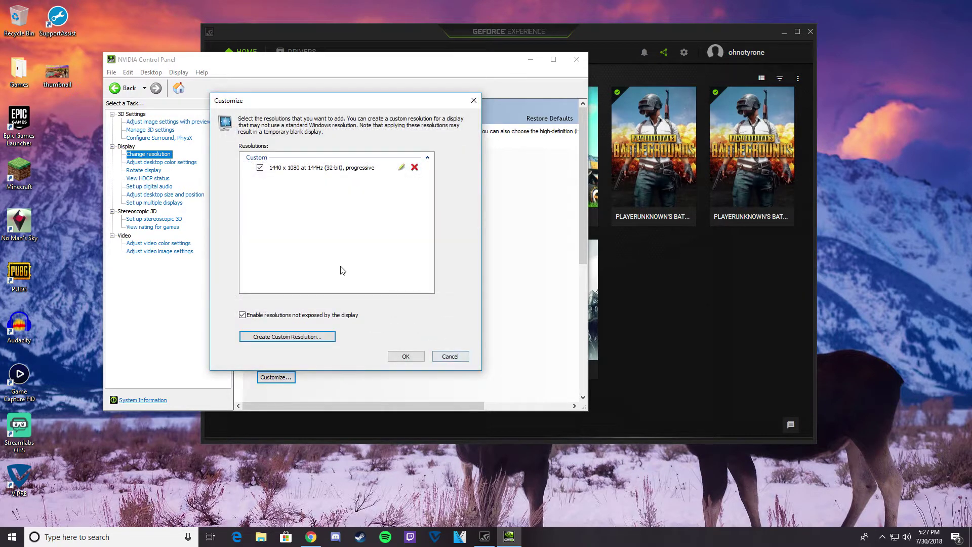
{"action": "left_click", "coordinate": [451, 357]}
Apply and keep the custom 1440 × 1080 resolution, then minimize the panel and open Windows search
{"action": "left_click", "coordinate": [302, 299]}
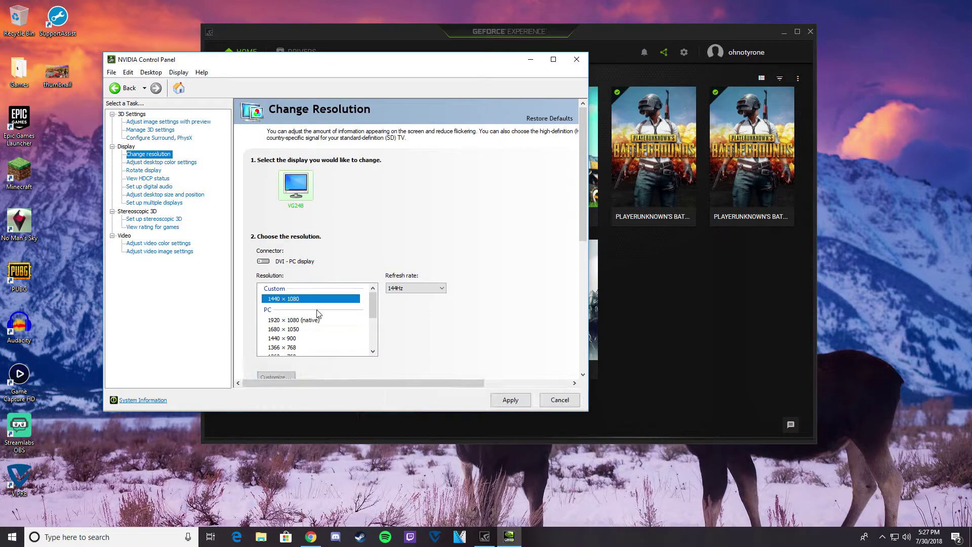
{"action": "left_click", "coordinate": [510, 400]}
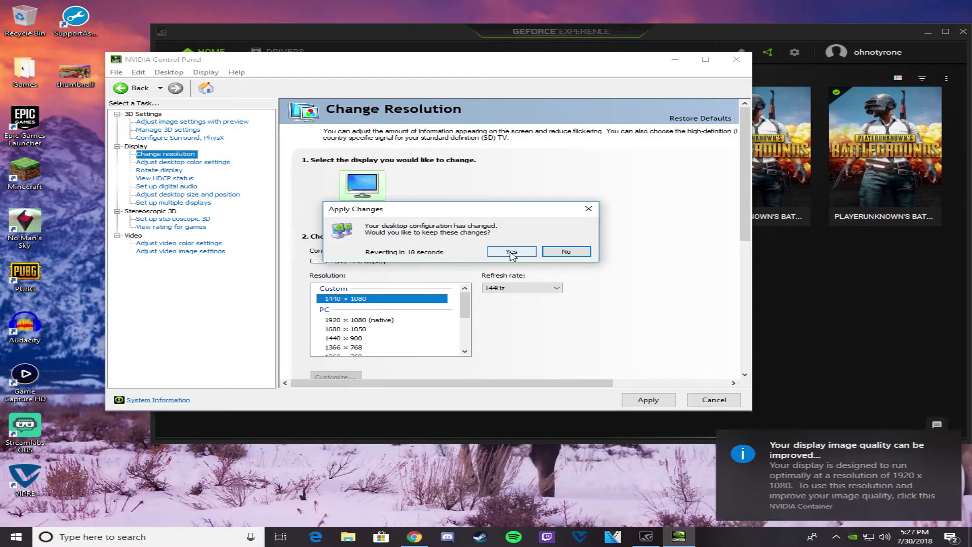
{"action": "left_click", "coordinate": [511, 253]}
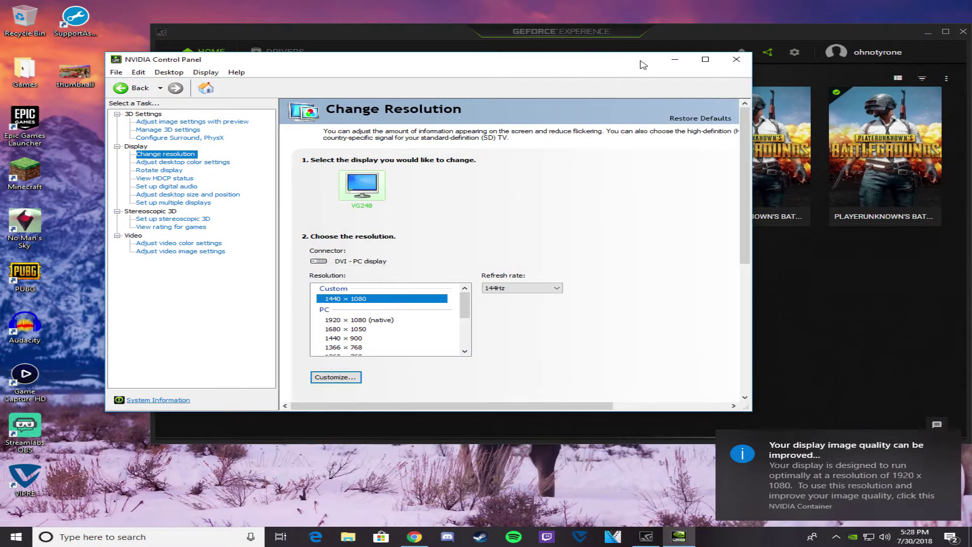
{"action": "left_click", "coordinate": [675, 60]}
{"action": "left_click", "coordinate": [187, 537]}
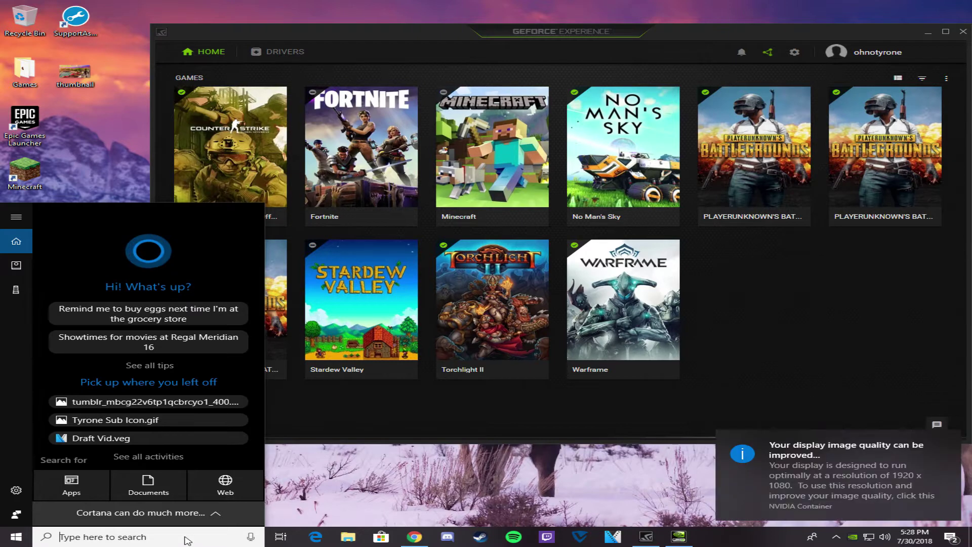
Search %appdata% and navigate from Roaming to the AppData\Local folder
{"action": "type", "text": "%"}
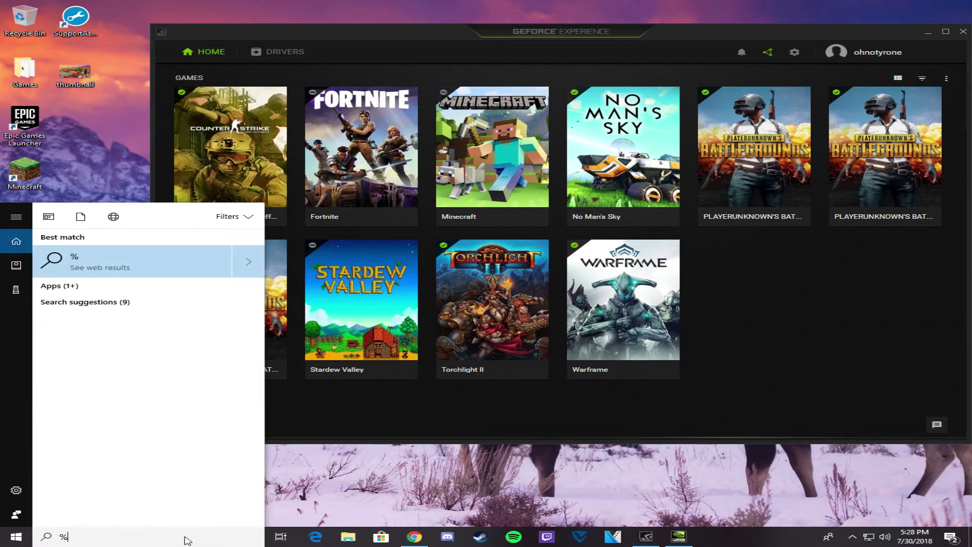
{"action": "type", "text": "appdata"}
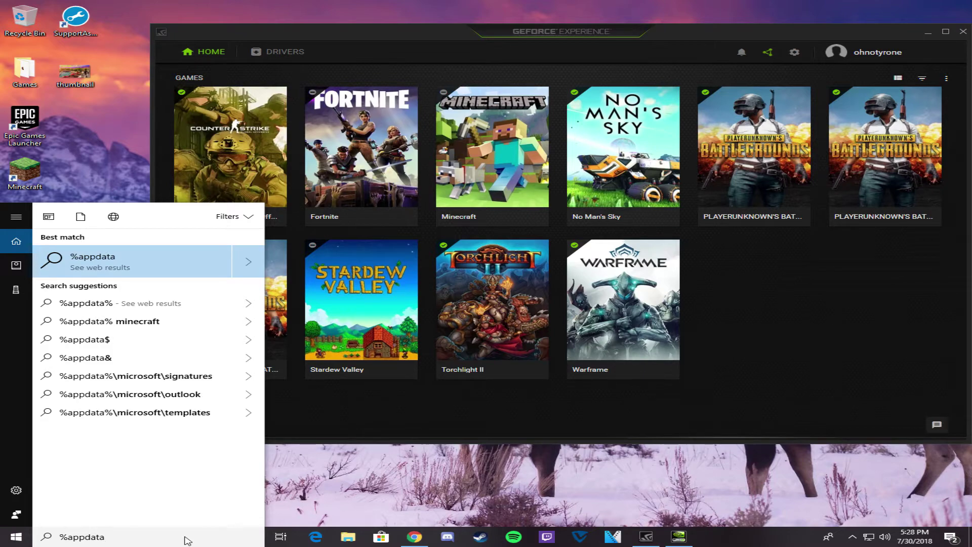
{"action": "type", "text": "%"}
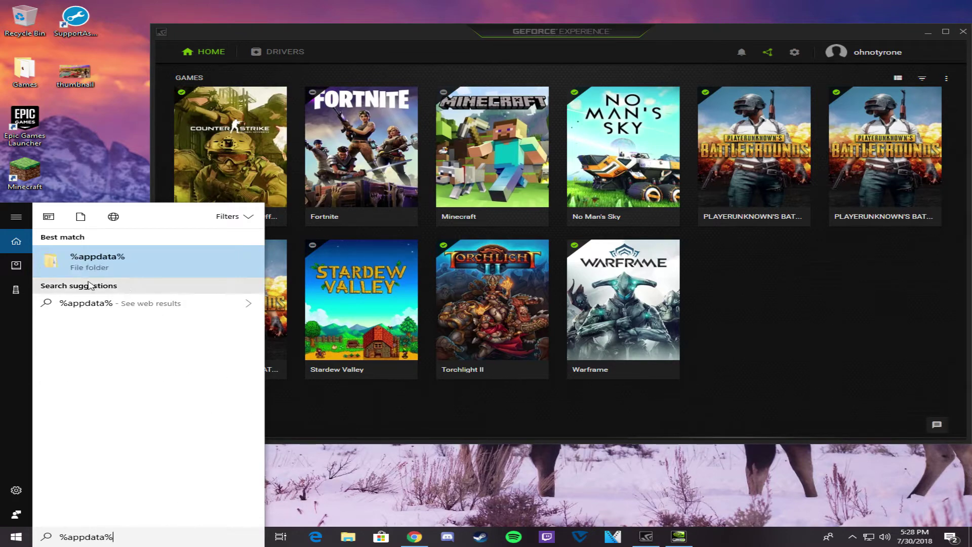
{"action": "left_click", "coordinate": [94, 263]}
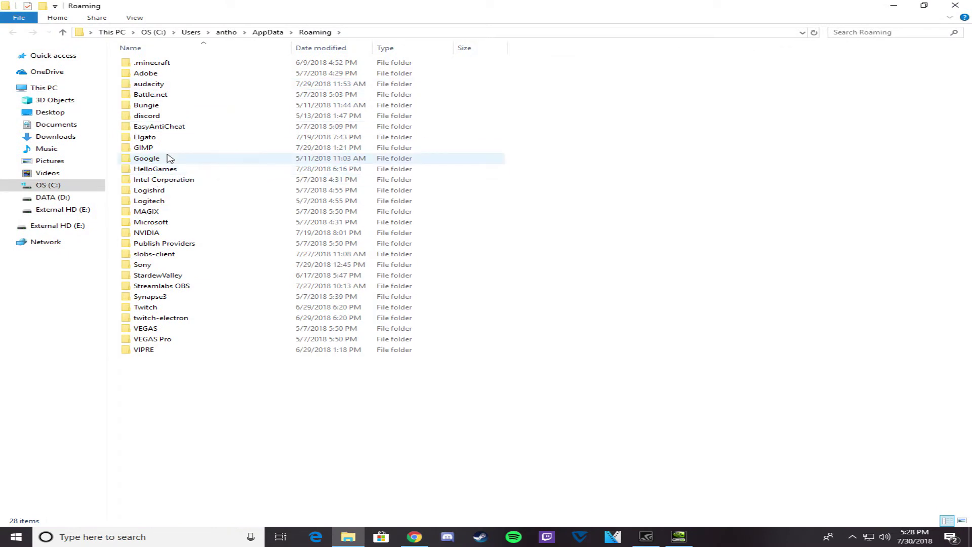
{"action": "left_click", "coordinate": [267, 32]}
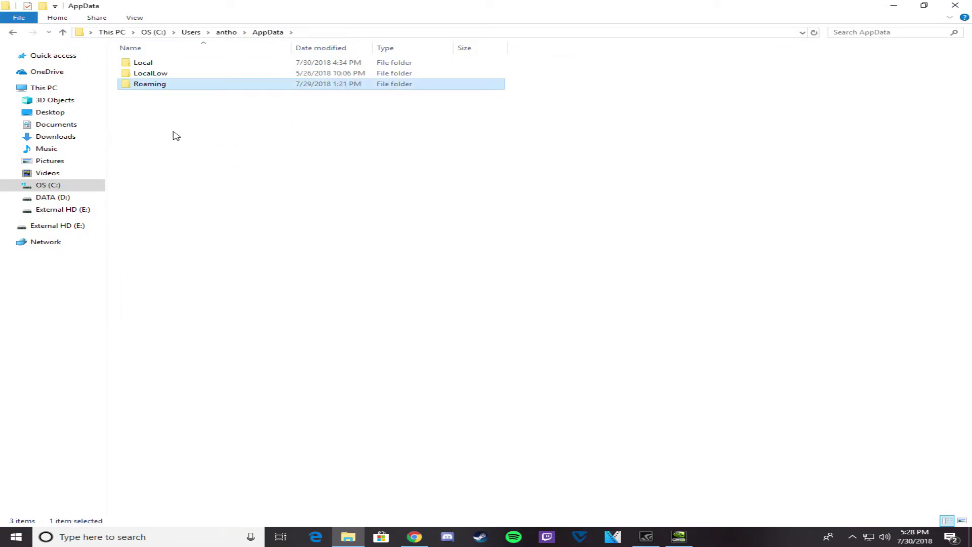
{"action": "double_click", "coordinate": [152, 83]}
{"action": "left_click", "coordinate": [267, 32]}
{"action": "double_click", "coordinate": [152, 63]}
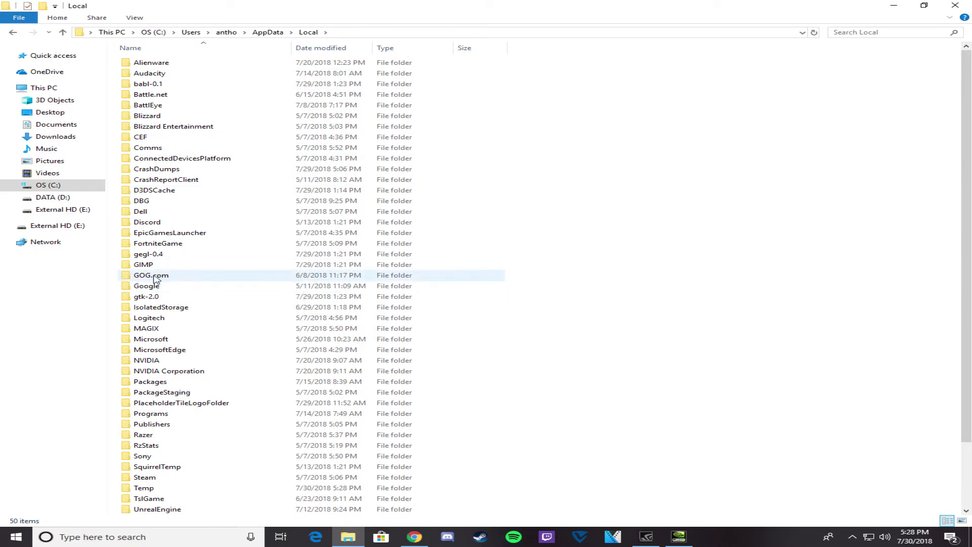
Browse FortniteGame\Saved\Config\WindowsClient and open GameUserSettings in Notepad
{"action": "double_click", "coordinate": [158, 244]}
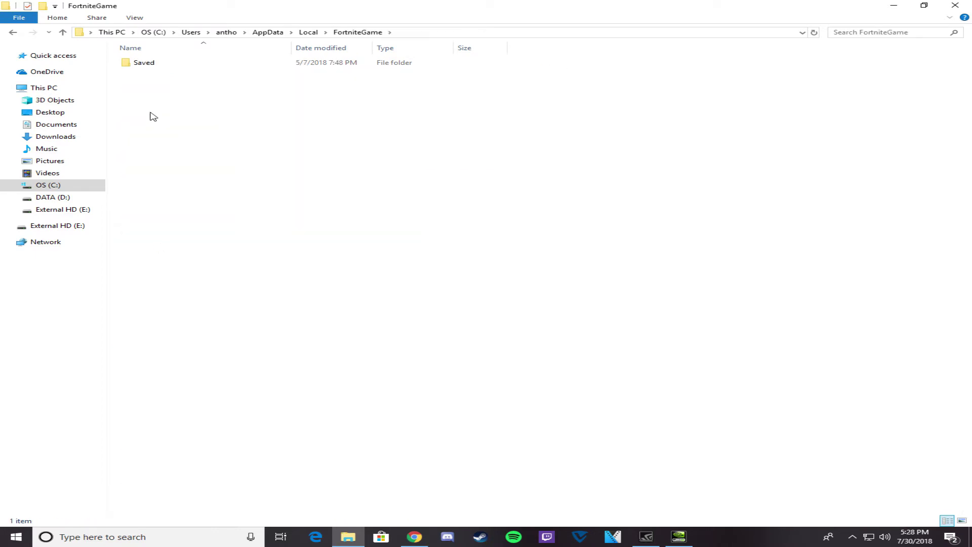
{"action": "double_click", "coordinate": [149, 64]}
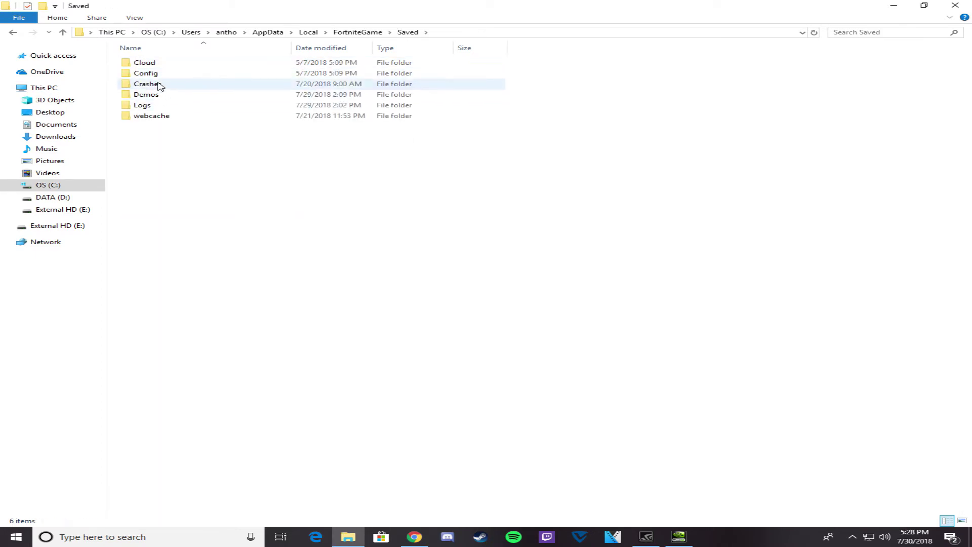
{"action": "left_click", "coordinate": [158, 74]}
{"action": "double_click", "coordinate": [159, 74]}
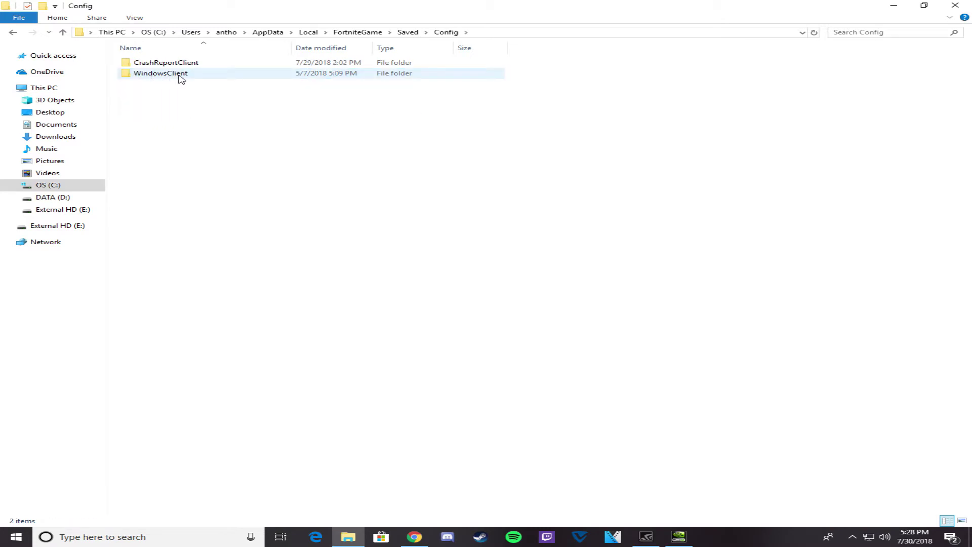
{"action": "left_click", "coordinate": [199, 76]}
{"action": "double_click", "coordinate": [198, 76]}
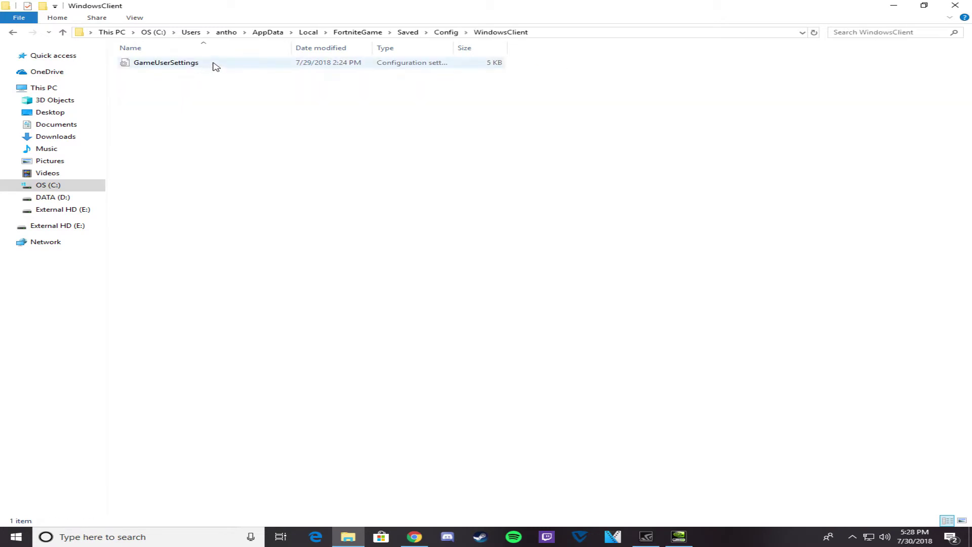
{"action": "double_click", "coordinate": [215, 65]}
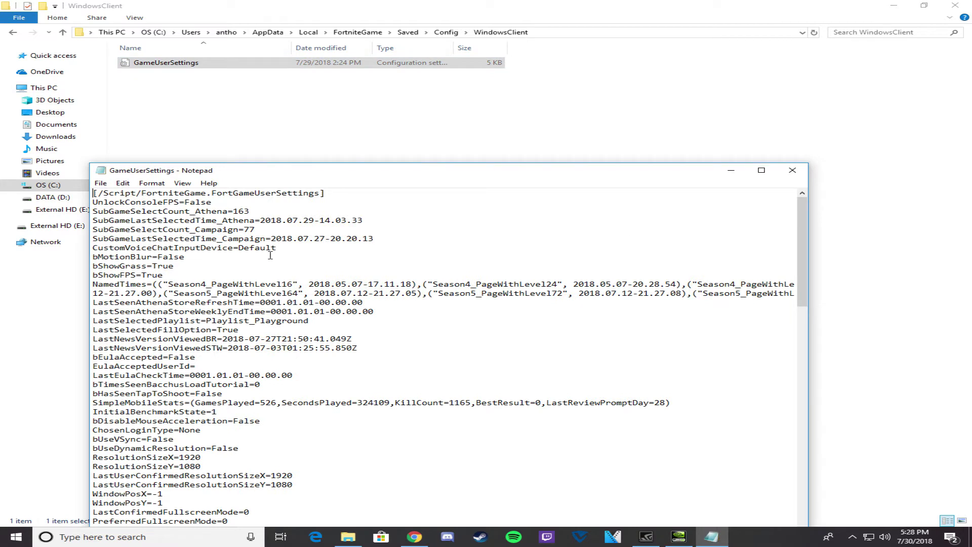
Change ResolutionSizeX and LastUserConfirmedResolutionSizeX from 1920 to 1440
{"action": "left_click_drag", "start_coordinate": [802, 219], "coordinate": [802, 267]}
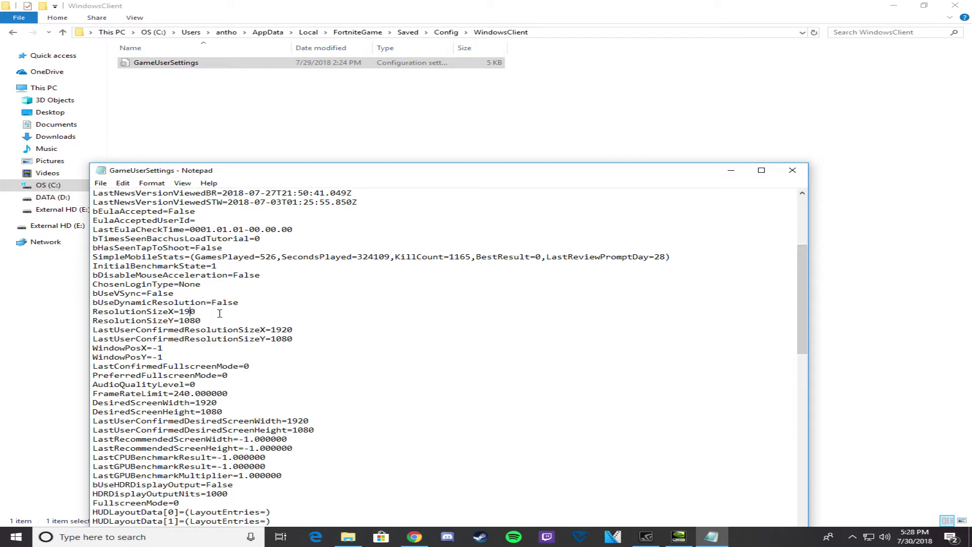
{"action": "key", "text": "BackSpace"}
{"action": "type", "text": "44"}
{"action": "key", "text": "Delete"}
{"action": "key", "text": "BackSpace"}
{"action": "type", "text": "44"}
Change DesiredScreenWidth and LastUserConfirmedDesiredScreenWidth from 1920 to 1440
{"action": "scroll", "coordinate": [306, 365], "scroll_direction": "down", "scroll_amount": 1}
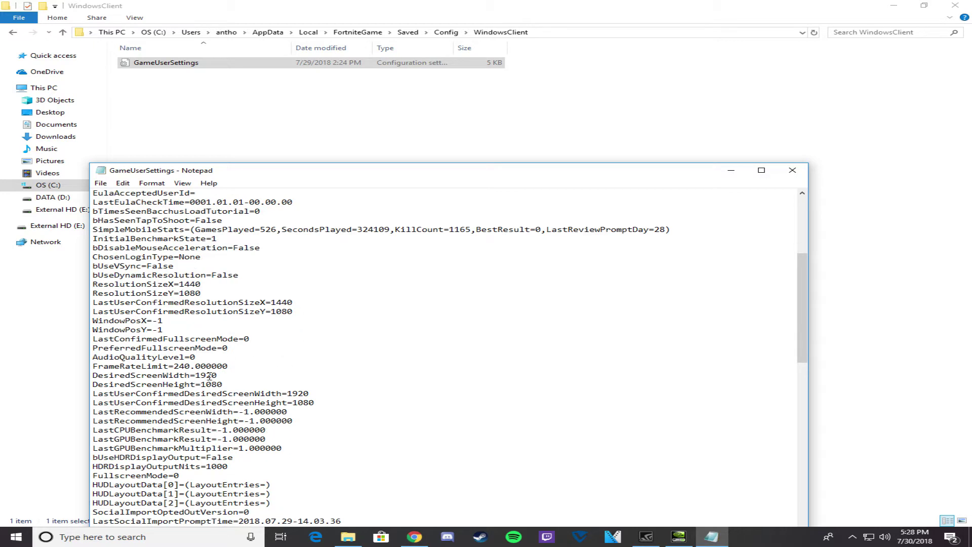
{"action": "key", "text": "BackSpace"}
{"action": "key", "text": "BackSpace"}
{"action": "type", "text": "4"}
{"action": "left_click", "coordinate": [305, 395]}
{"action": "key", "text": "BackSpace"}
{"action": "key", "text": "BackSpace"}
{"action": "type", "text": "44"}
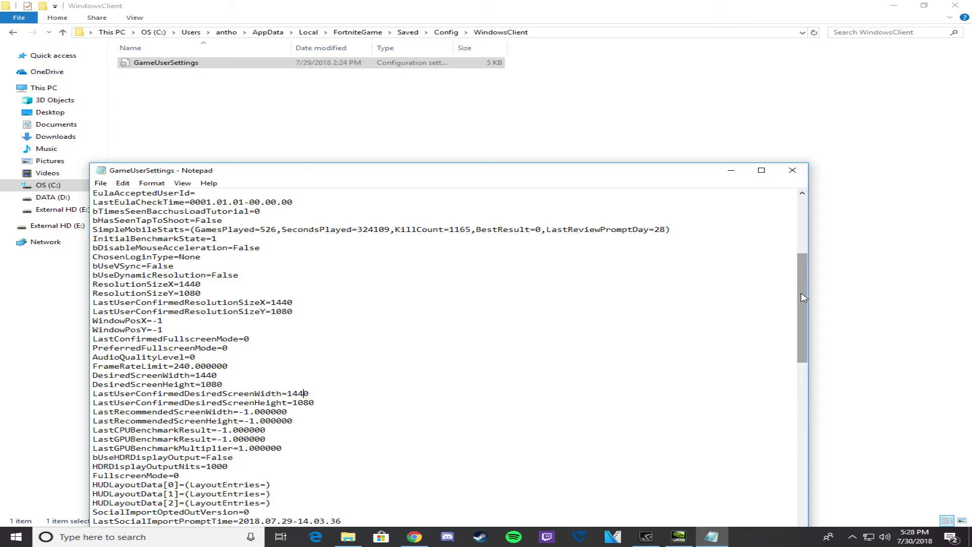
Save GameUserSettings via File > Save and close Notepad
{"action": "left_click_drag", "start_coordinate": [804, 297], "coordinate": [804, 261]}
{"action": "left_click", "coordinate": [100, 182]}
{"action": "left_click", "coordinate": [126, 218]}
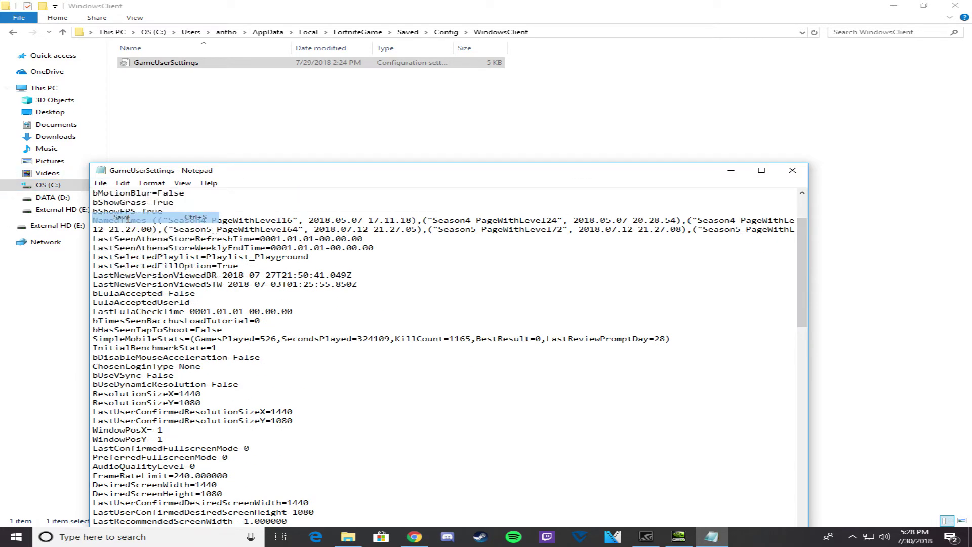
{"action": "left_click", "coordinate": [792, 170]}
Close Explorer, launch Fortnite from the Epic Games Launcher, minimize it, and choose Battle Royale
{"action": "left_click", "coordinate": [955, 6]}
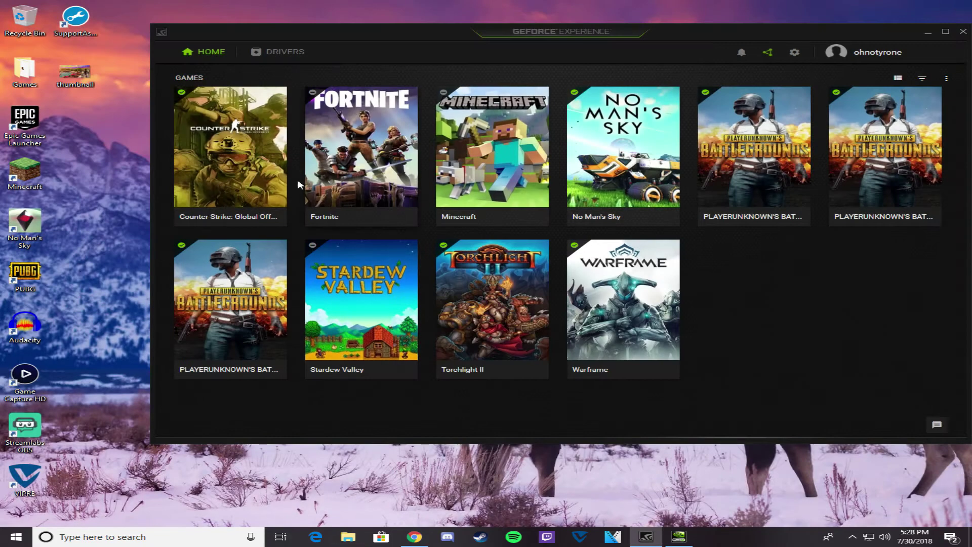
{"action": "double_click", "coordinate": [17, 135]}
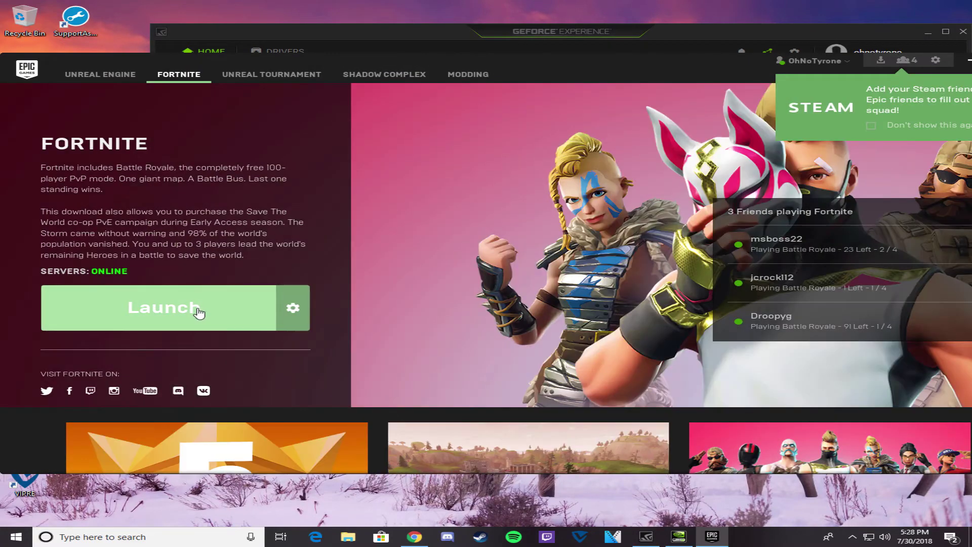
{"action": "left_click", "coordinate": [198, 312]}
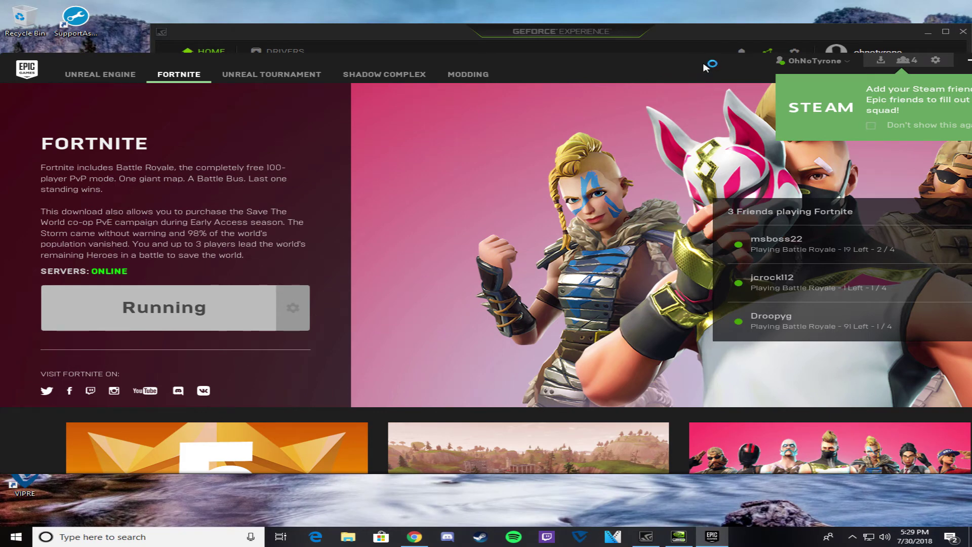
{"action": "mouse_move", "coordinate": [705, 67]}
{"action": "left_mouse_down"}
{"action": "mouse_move", "coordinate": [873, 53]}
{"action": "mouse_move", "coordinate": [828, 27]}
{"action": "mouse_move", "coordinate": [709, 48]}
{"action": "left_mouse_up"}
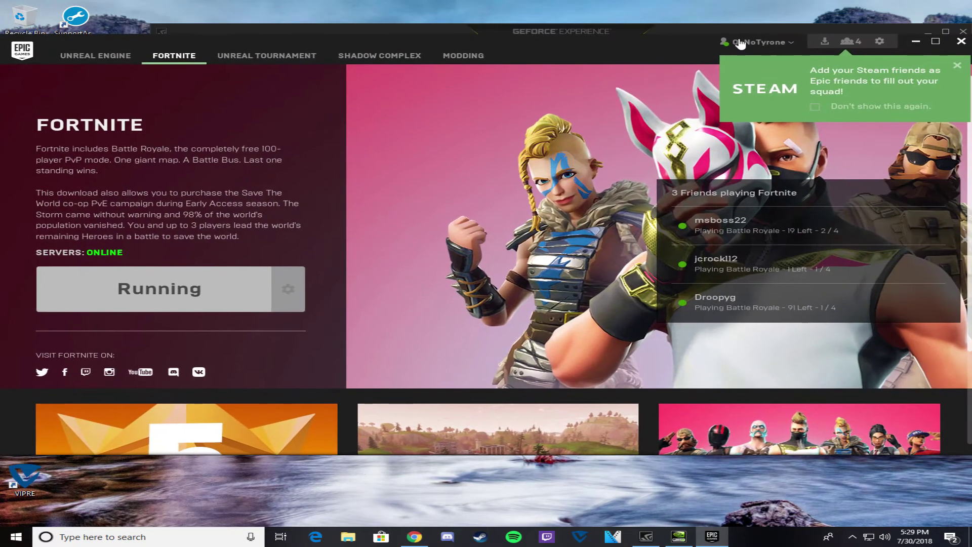
{"action": "left_click", "coordinate": [917, 42]}
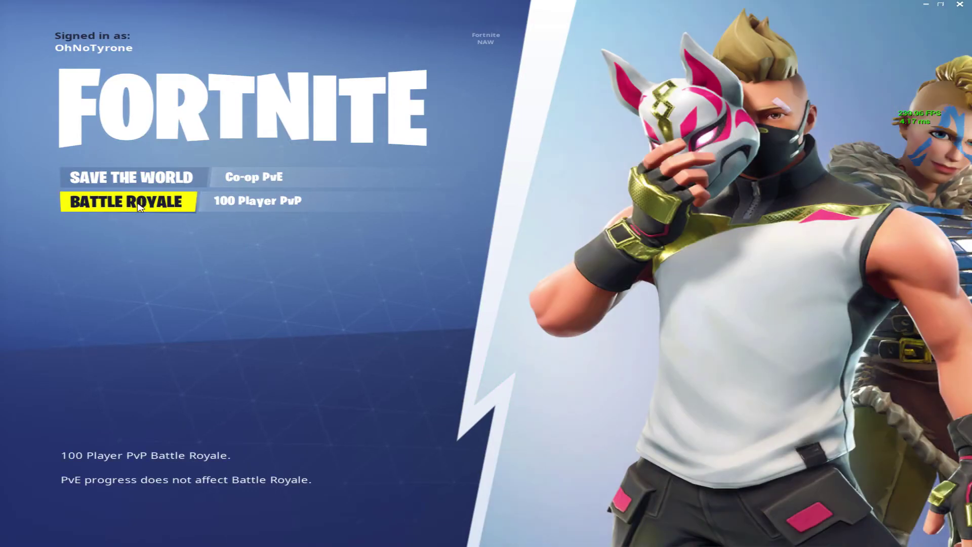
{"action": "left_click", "coordinate": [141, 208]}
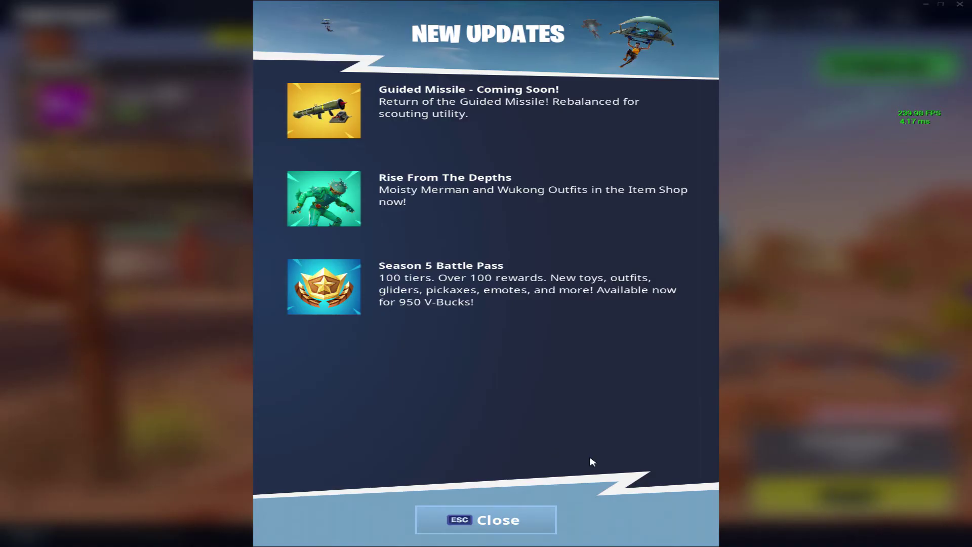
Dismiss the updates popup, join a Playground match, run uphill, grab an assault rifle and fire it
{"action": "left_click", "coordinate": [491, 517]}
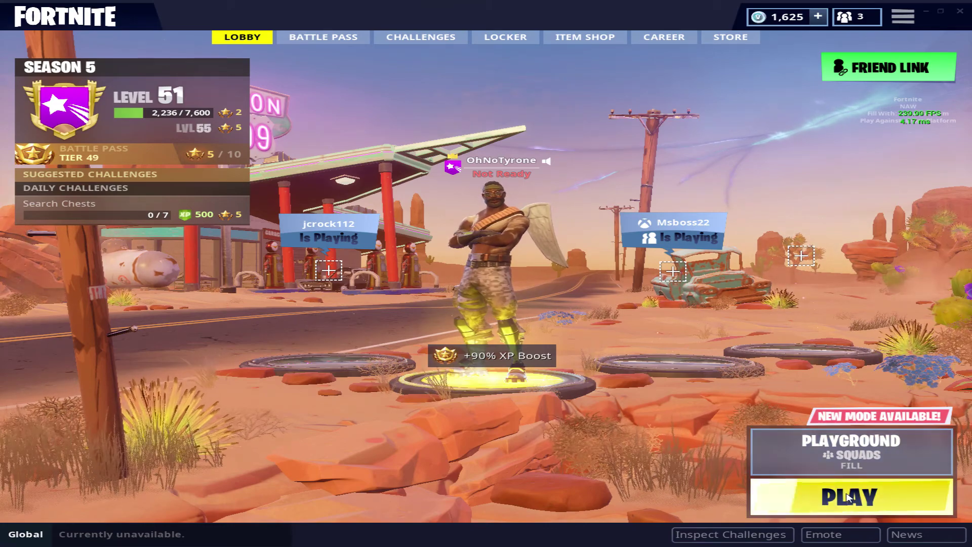
{"action": "left_click", "coordinate": [871, 496]}
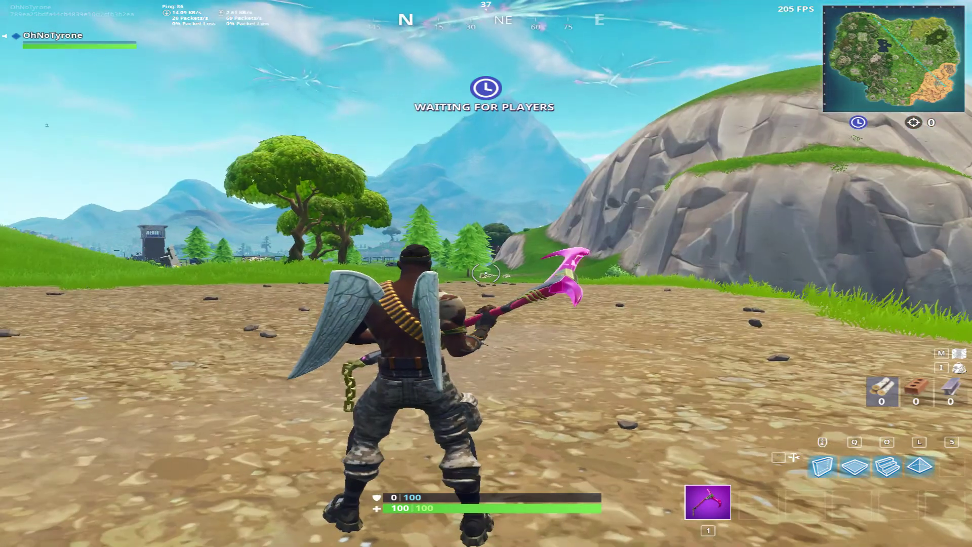
{"action": "key", "text": "w"}
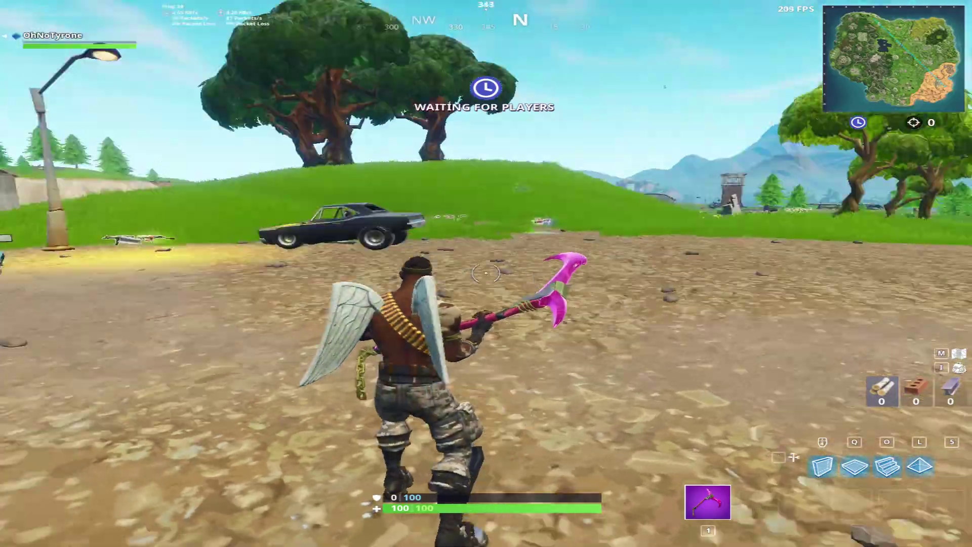
{"action": "key", "text": "w"}
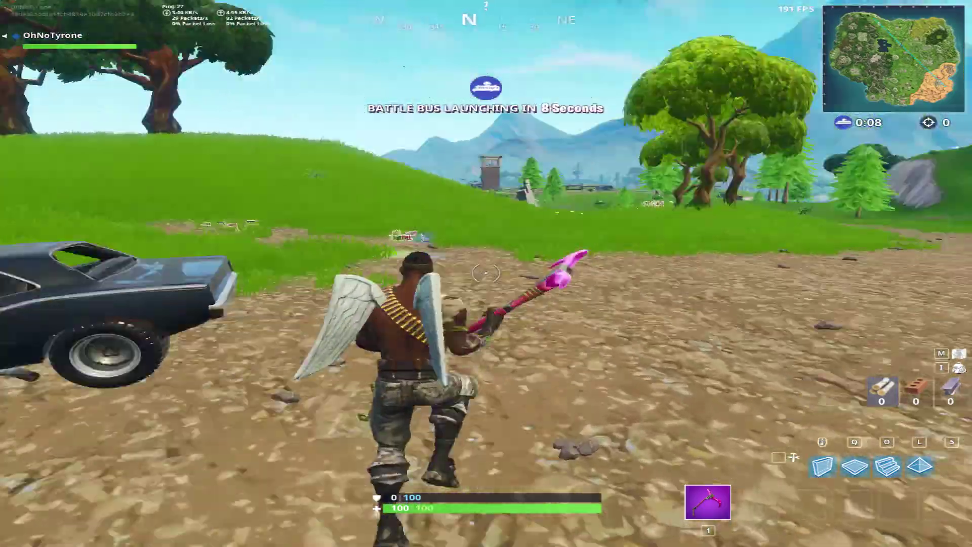
{"action": "key", "text": "w"}
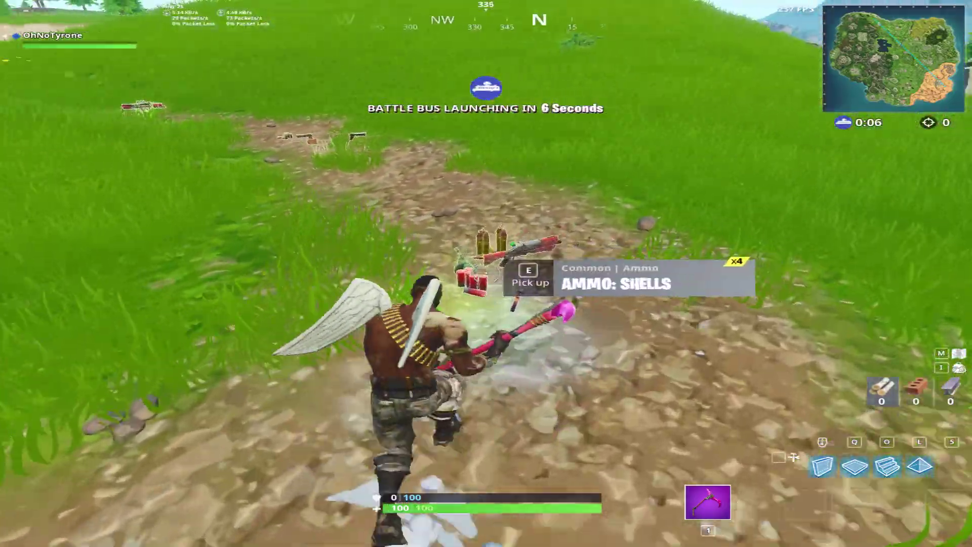
{"action": "key", "text": "w"}
{"action": "key", "text": "e"}
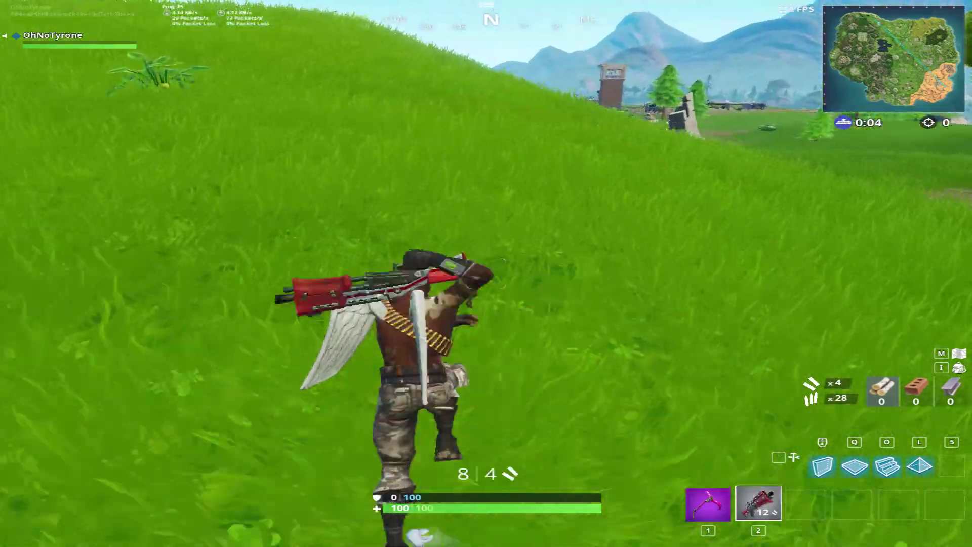
{"action": "key", "text": "2"}
{"action": "left_click", "coordinate": [486, 274]}
{"action": "left_click", "coordinate": [486, 274]}
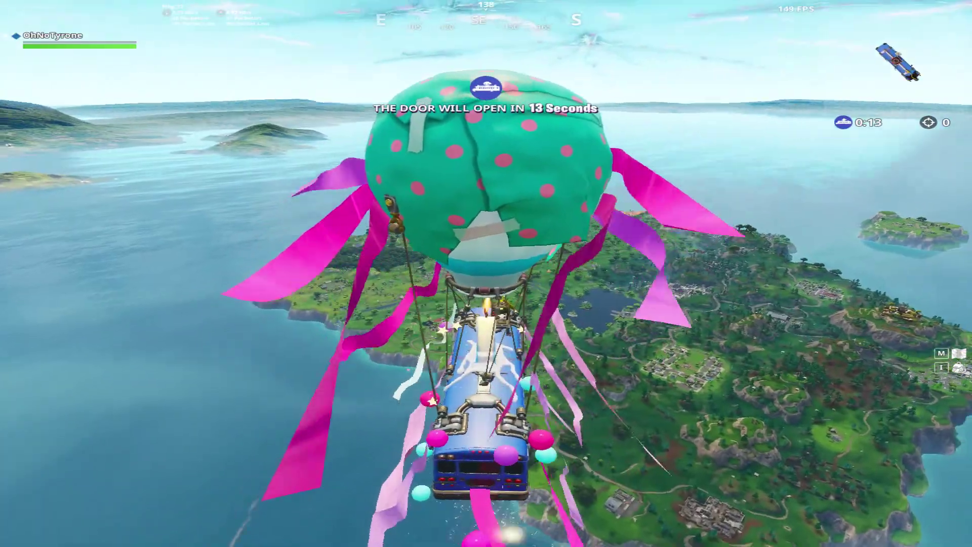
Leave the match from the Esc menu and confirm
{"action": "key", "text": "Escape"}
{"action": "left_click", "coordinate": [800, 111]}
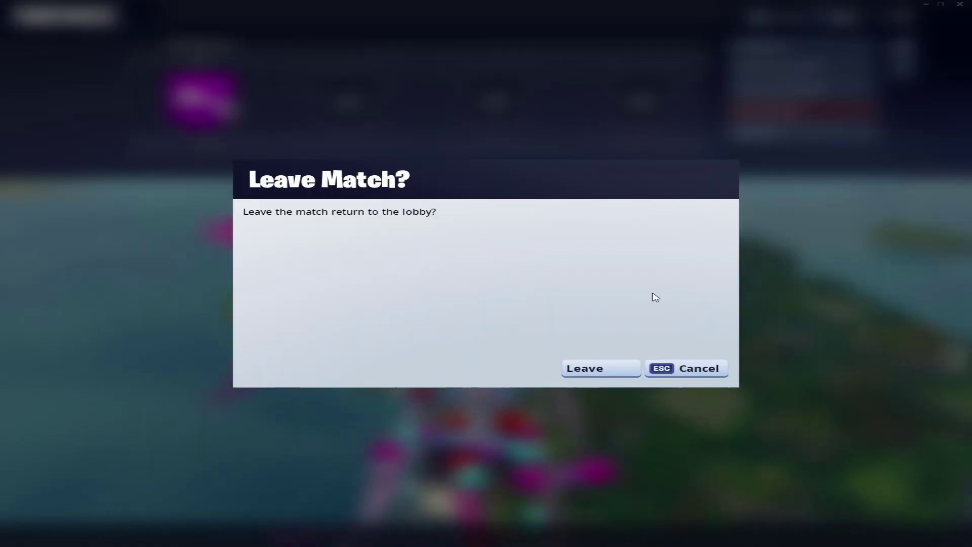
{"action": "left_click", "coordinate": [580, 376]}
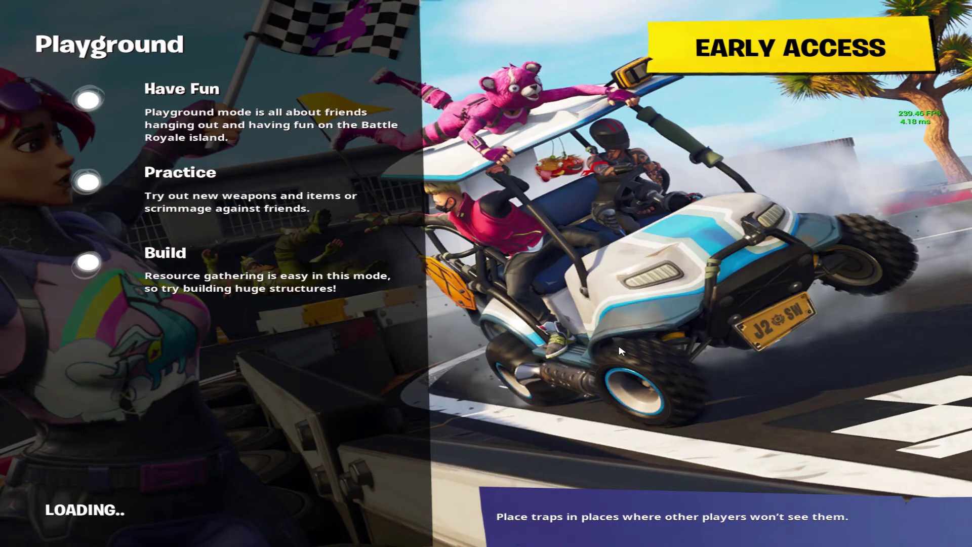